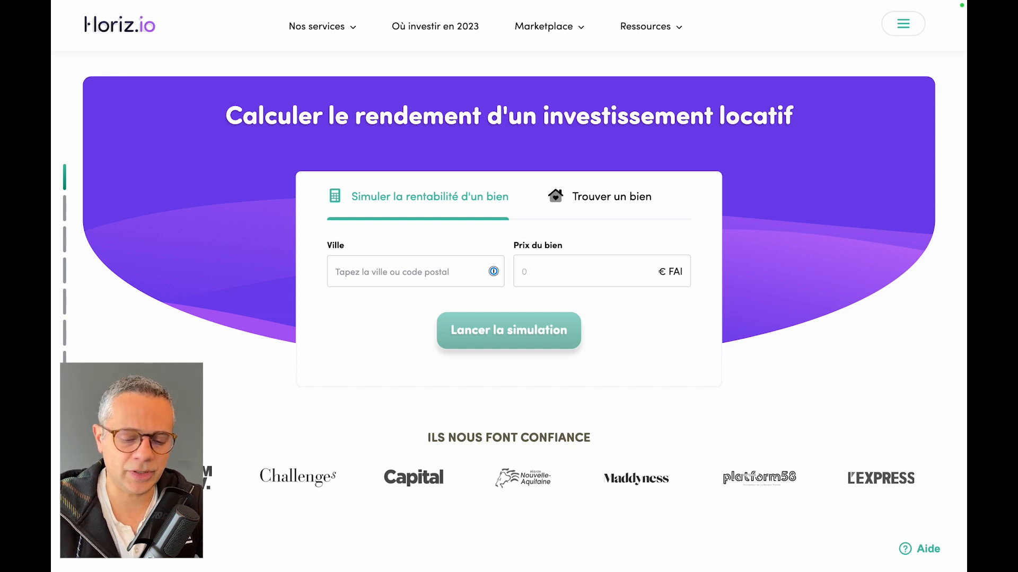
Run a rental profitability simulation for a property in Amiens (80000) priced at 100 000 €
type("amiens")
left_click(394, 346)
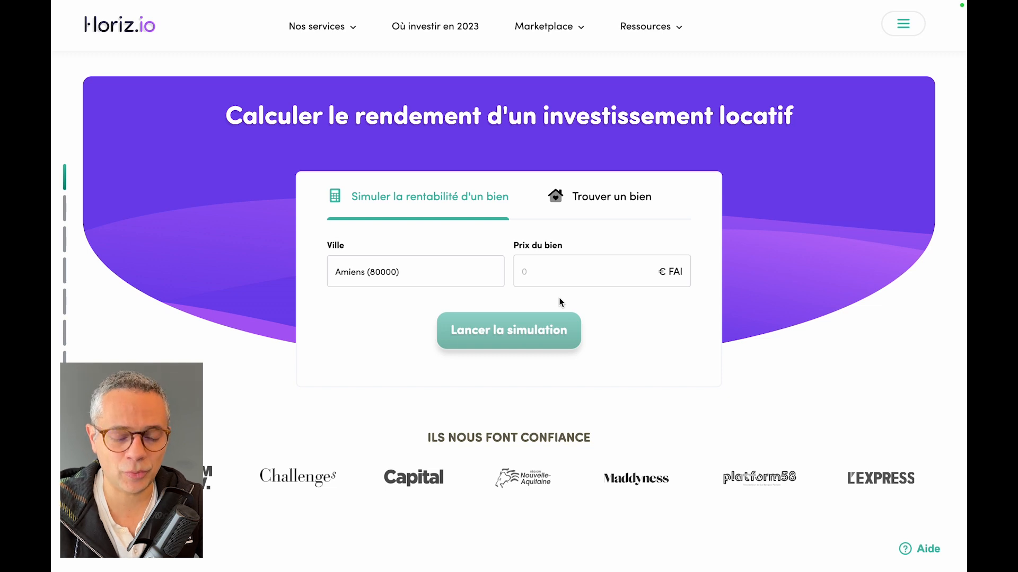
left_click(563, 266)
type("10")
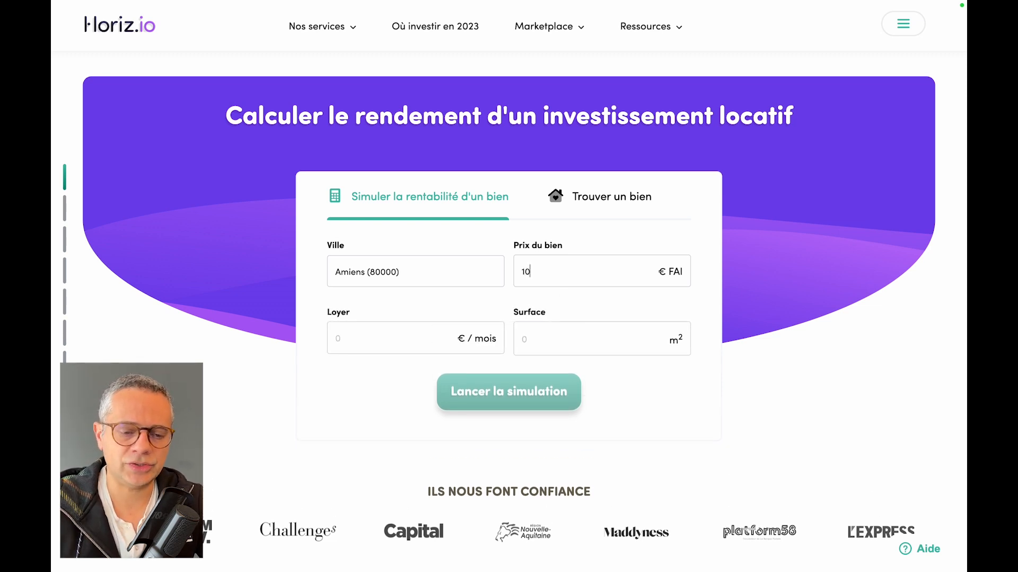
type("0 000")
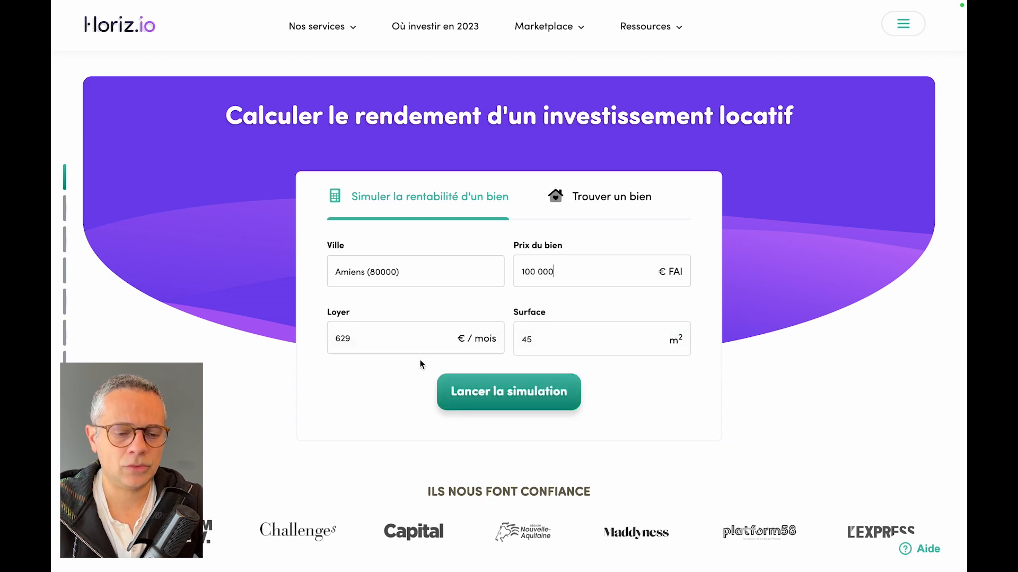
left_click(506, 393)
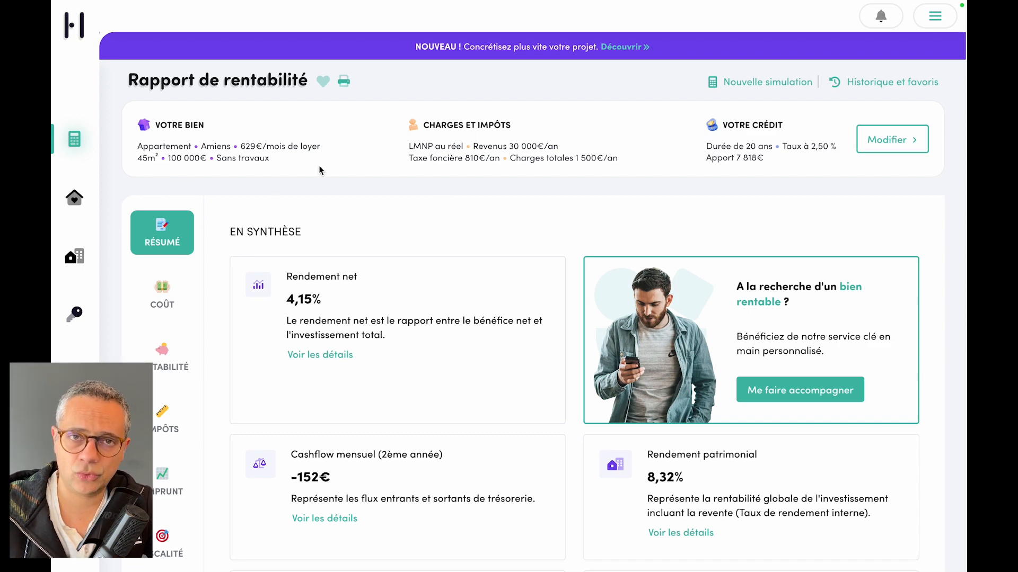
Examine the report's summary indicators, from net yield and cashflow down to the TAEG compared with the usury rate
scroll(438, 192, "down", 1)
scroll(438, 188, "down", 3)
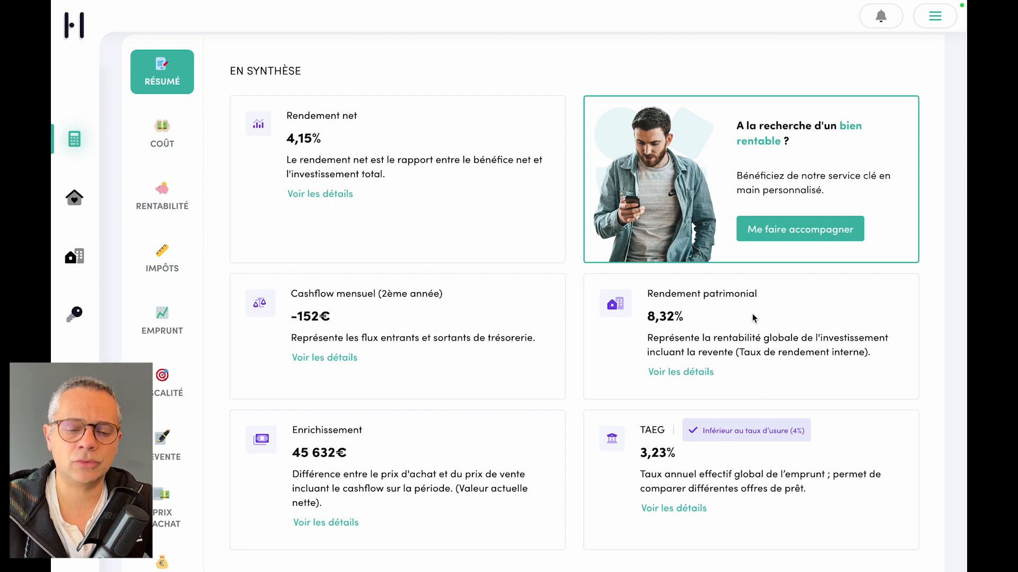
scroll(738, 311, "down", 1)
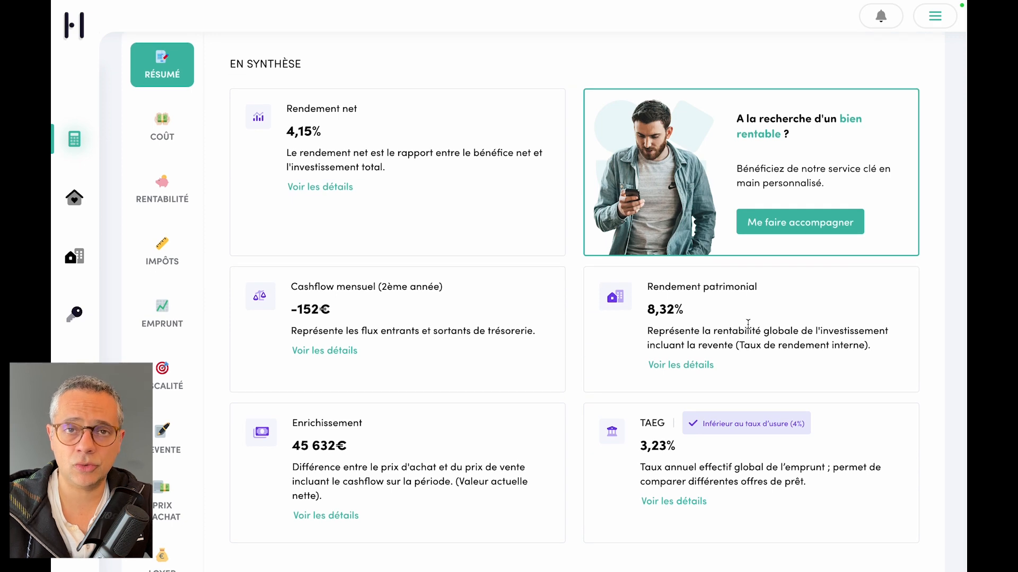
scroll(484, 374, "down", 2)
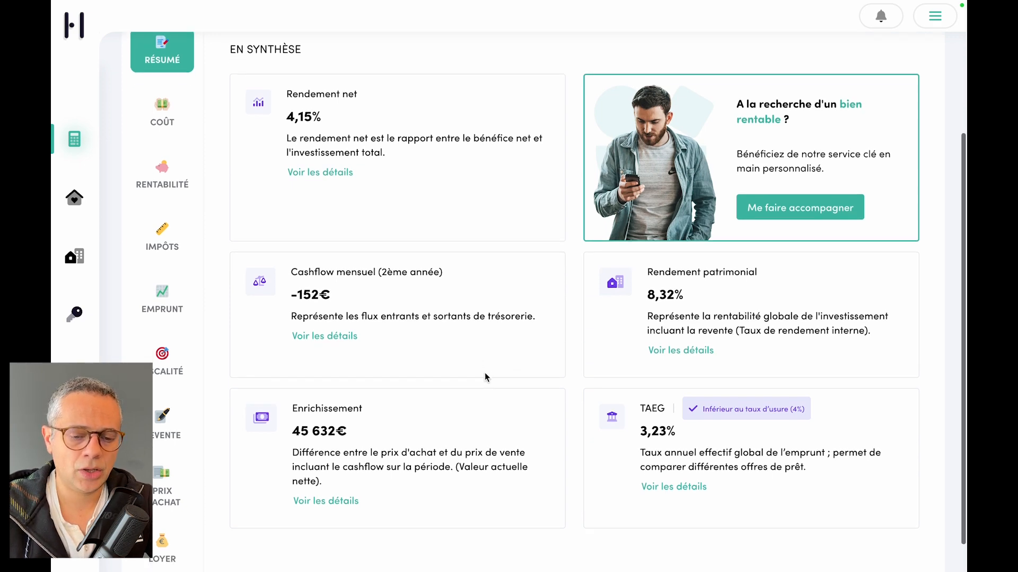
scroll(558, 412, "down", 1)
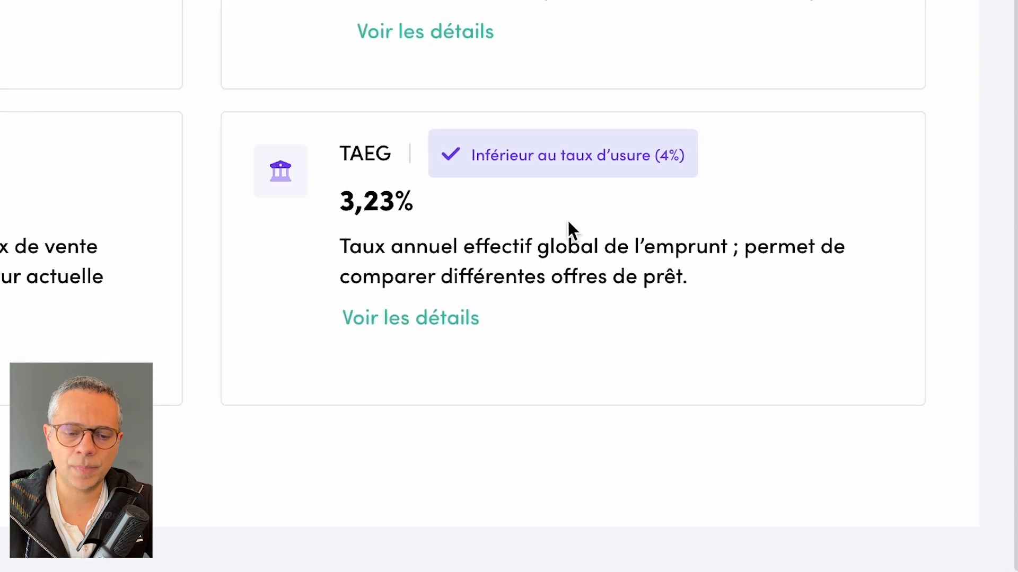
double_click(373, 154)
left_click(216, 289)
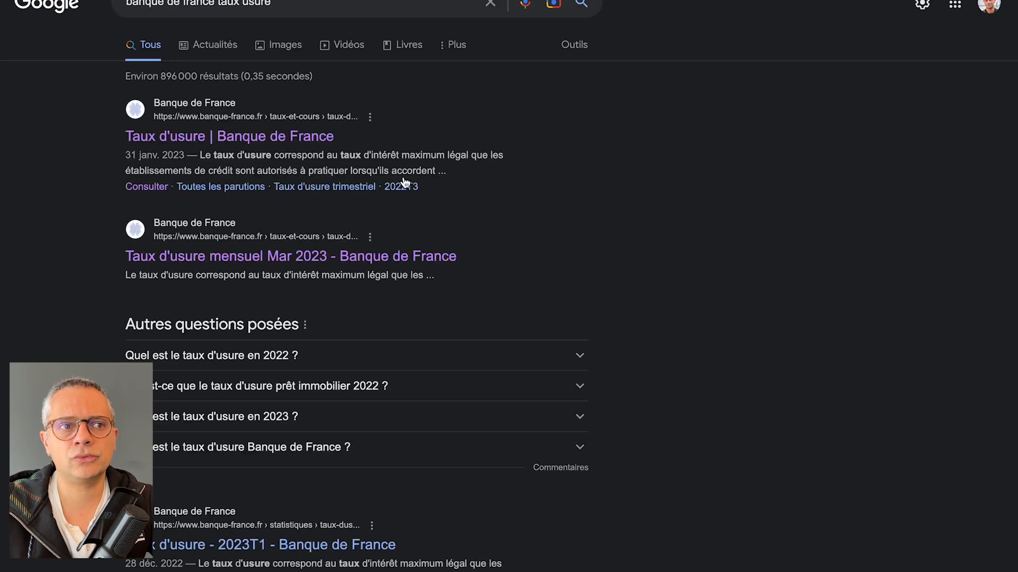
Open the Banque de France usury rate page from the Google results and examine the rates for real-estate loans
left_click(228, 136)
scroll(374, 123, "down", 7)
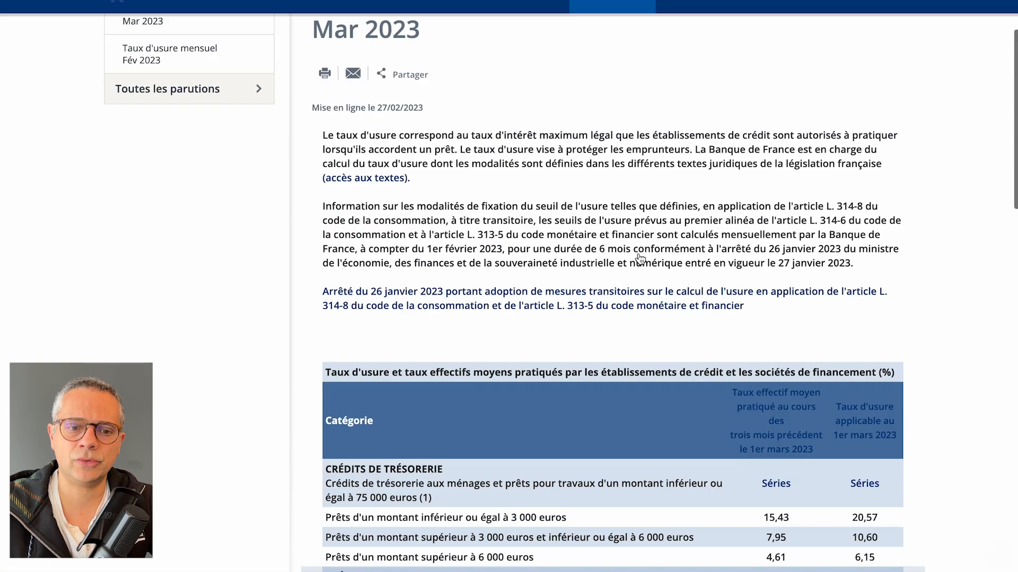
scroll(639, 258, "down", 8)
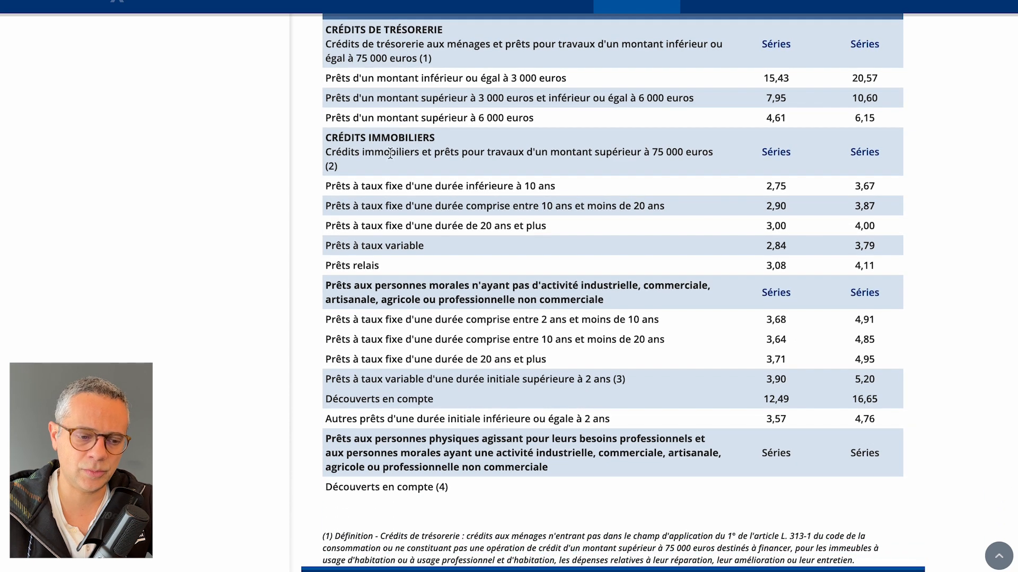
triple_click(393, 144)
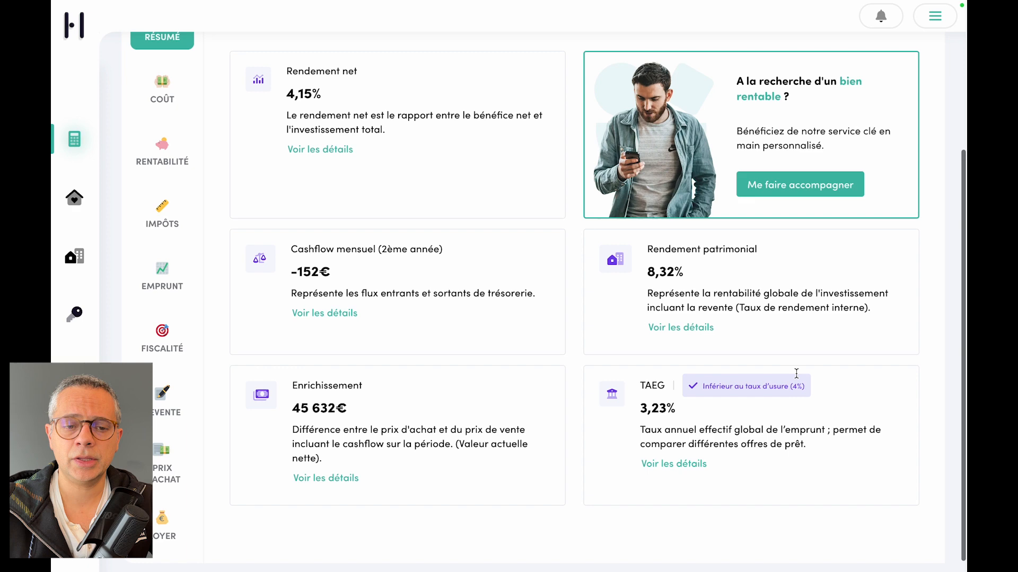
Back in the Horiz.io report, open the TAEG details and compare the loan's interest rate with its TAEG
scroll(796, 374, "up", 4)
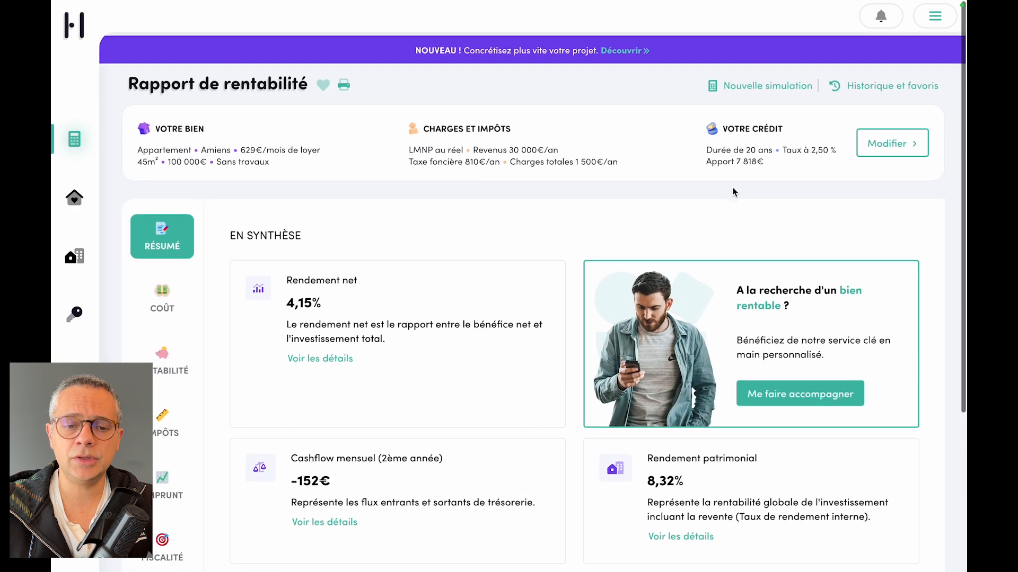
scroll(753, 174, "down", 5)
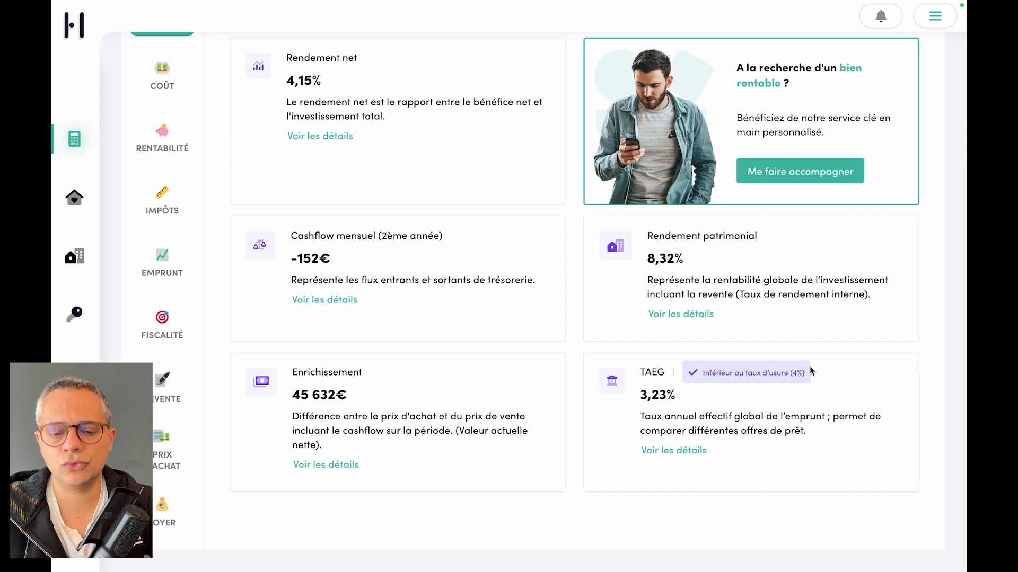
left_click(681, 449)
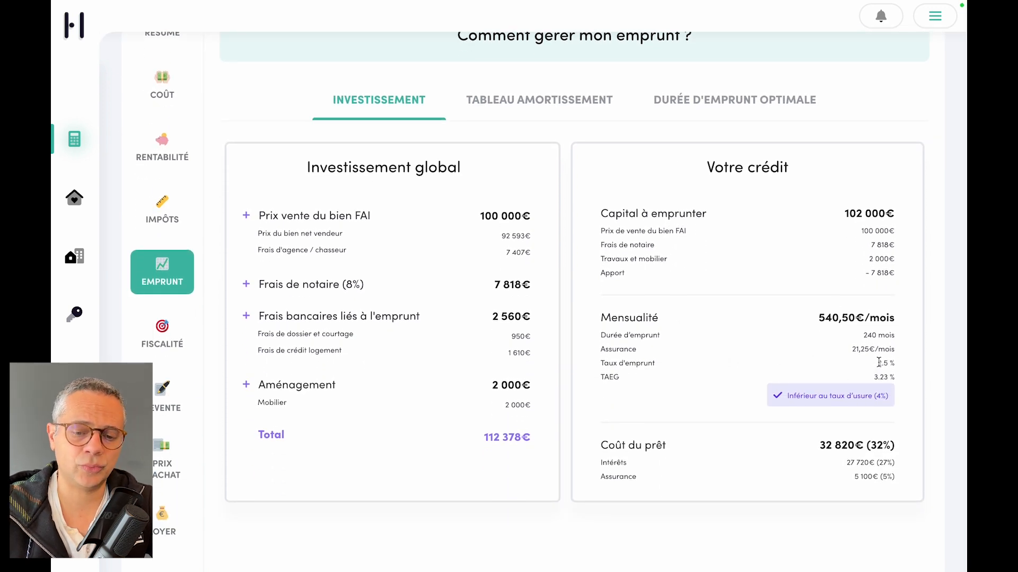
triple_click(879, 362)
triple_click(884, 377)
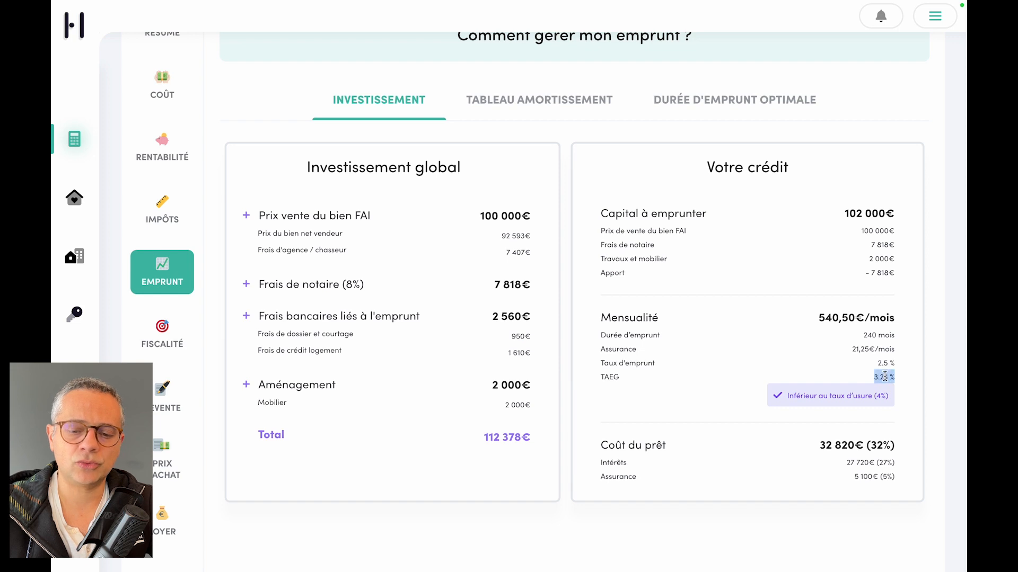
left_click(848, 380)
scroll(817, 384, "up", 1)
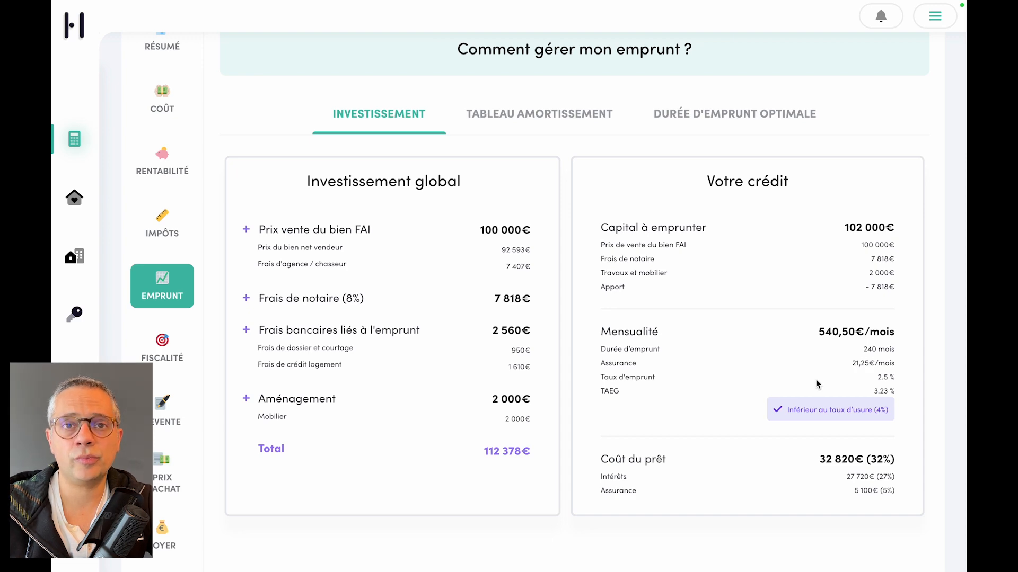
Open the advanced modifications of the credit and set the bank loan's nominal rate to 2,7 %
scroll(817, 383, "up", 4)
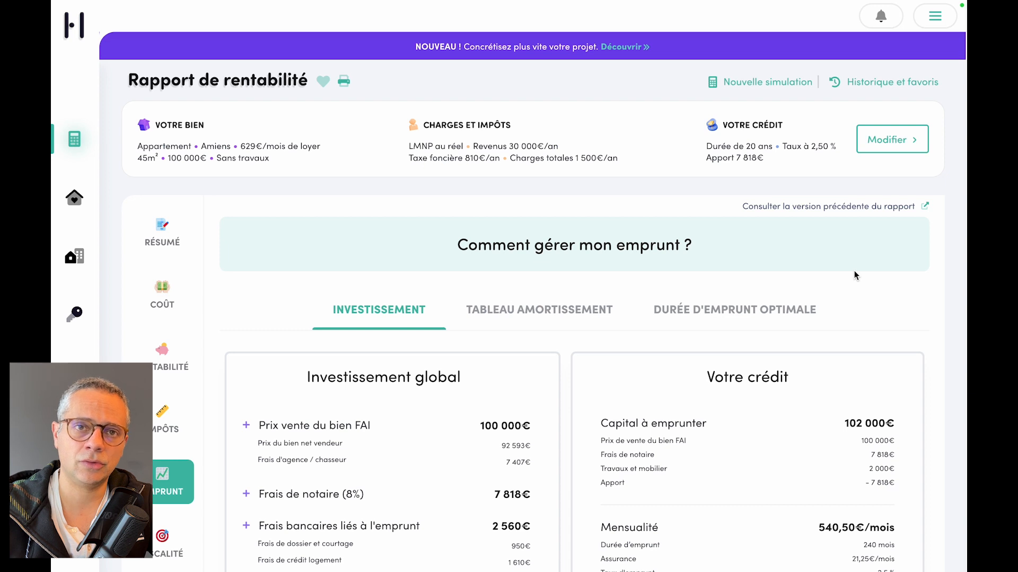
left_click(885, 150)
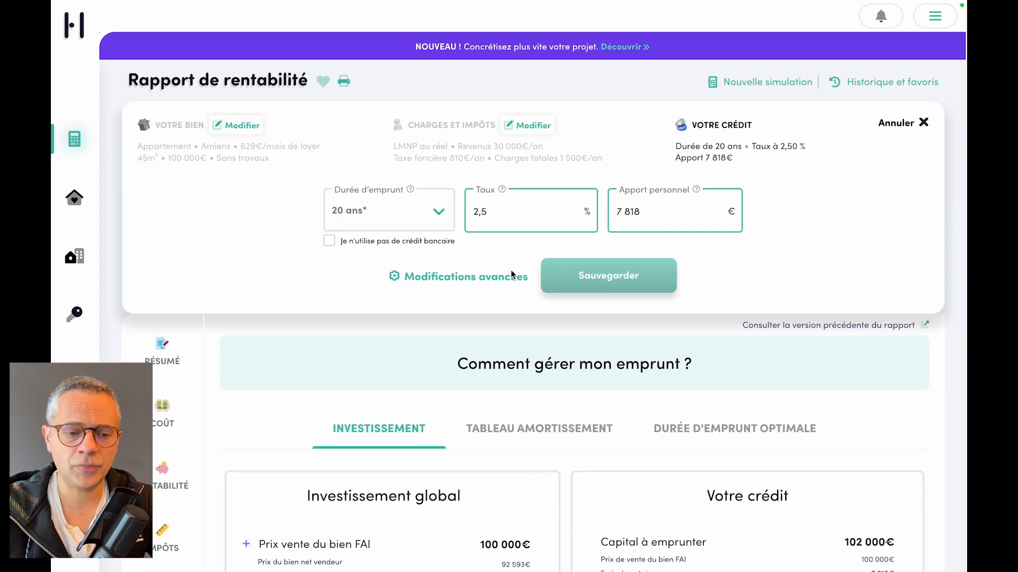
left_click(471, 276)
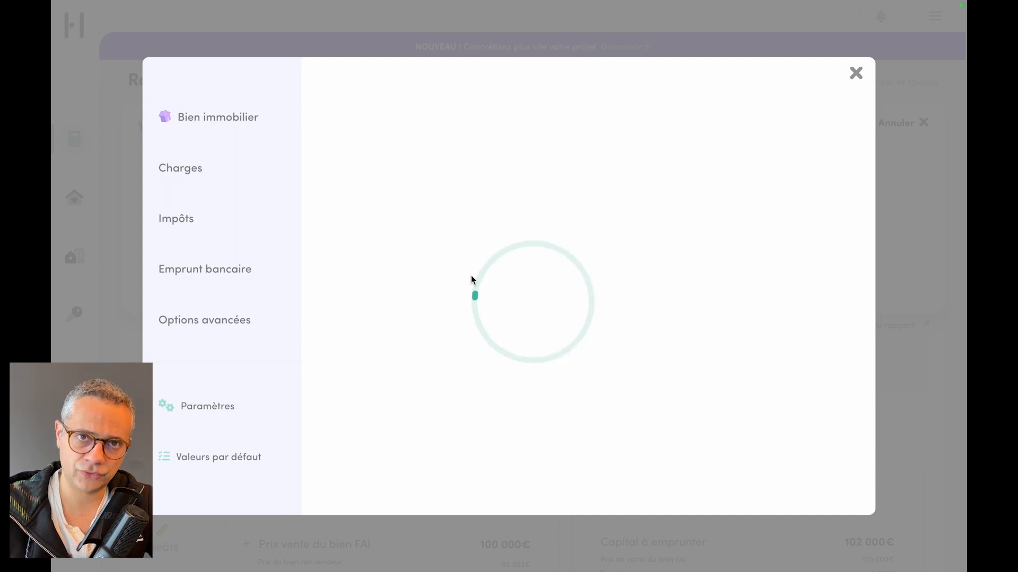
scroll(437, 304, "down", 15)
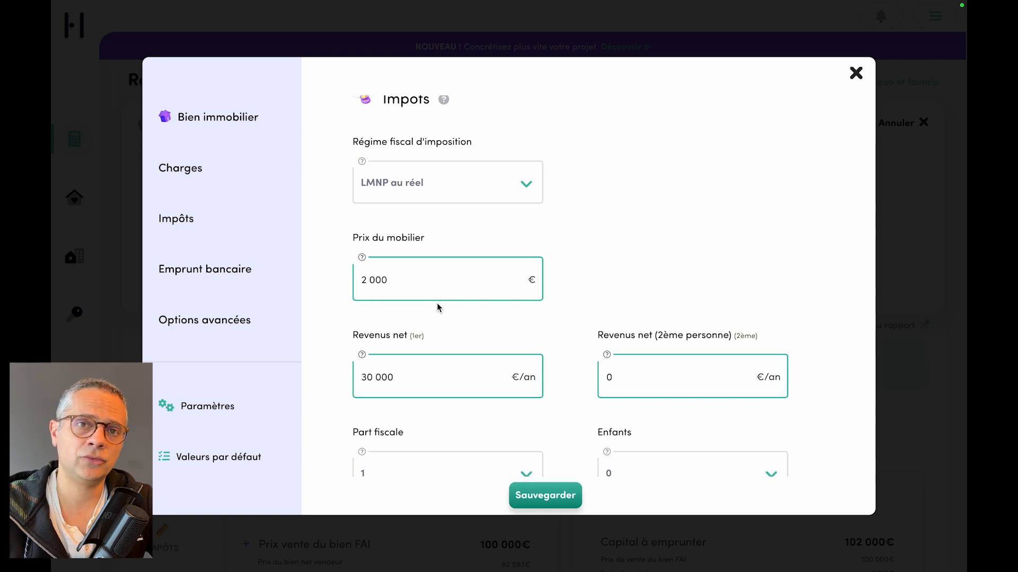
scroll(437, 303, "down", 8)
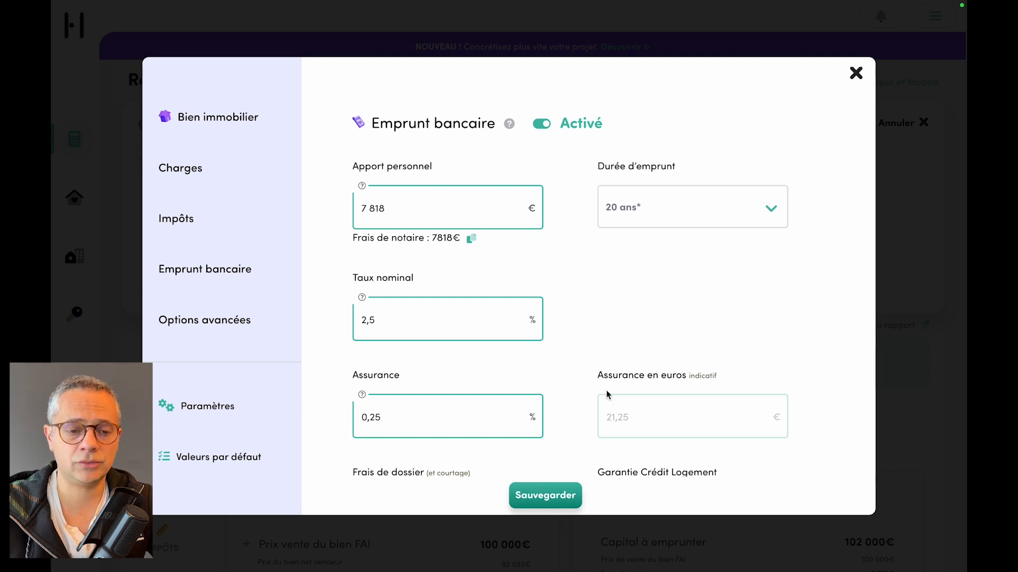
scroll(605, 390, "down", 1)
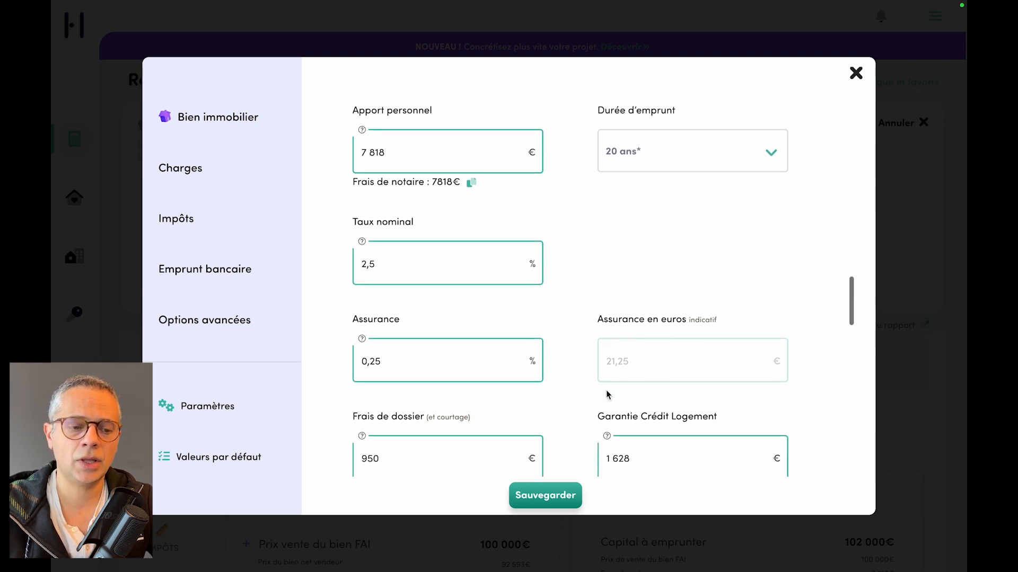
left_click(461, 276)
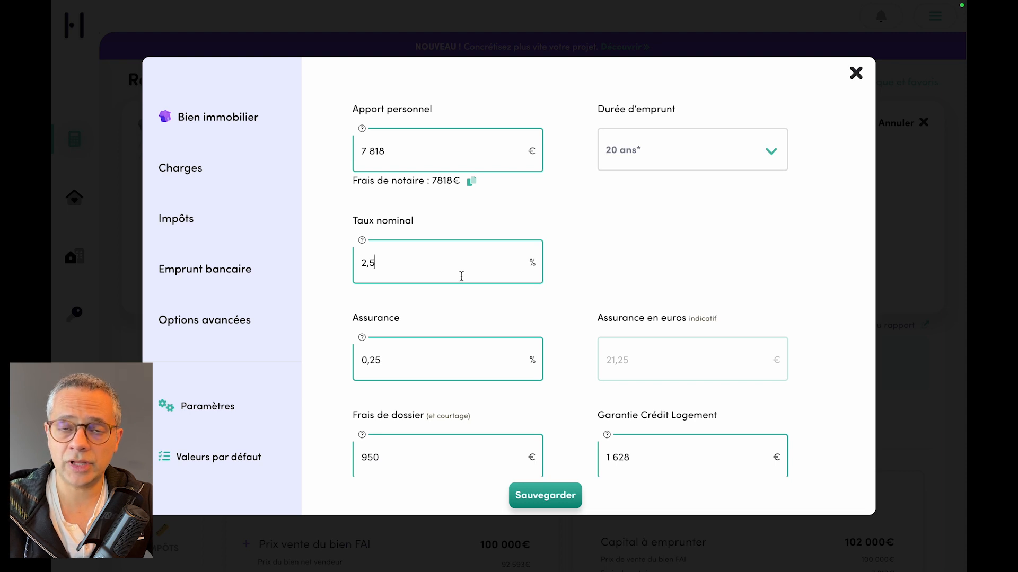
key("BackSpace")
type("7")
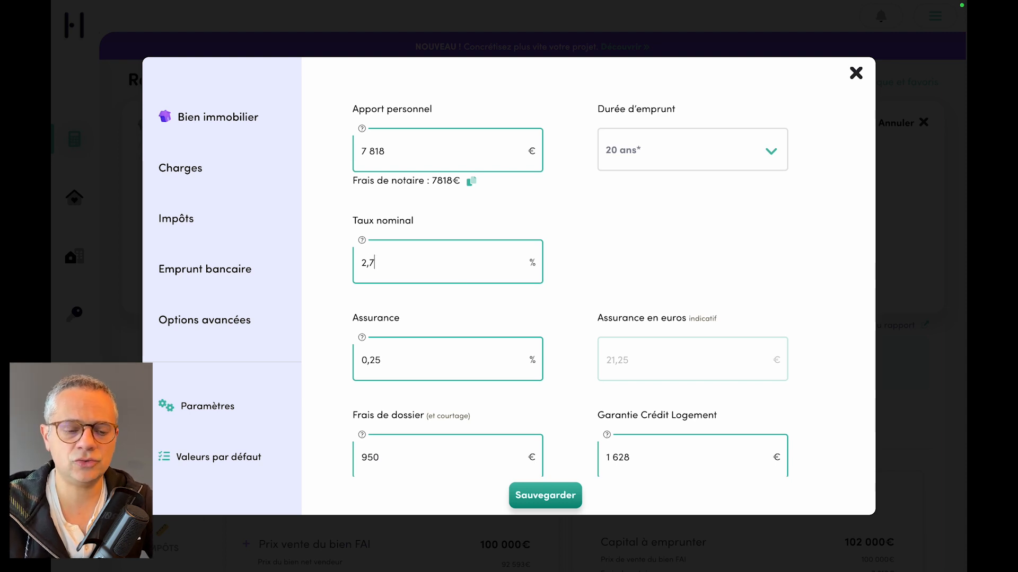
Set the bank loan's insurance rate to 0,35 %
scroll(599, 254, "down", 1)
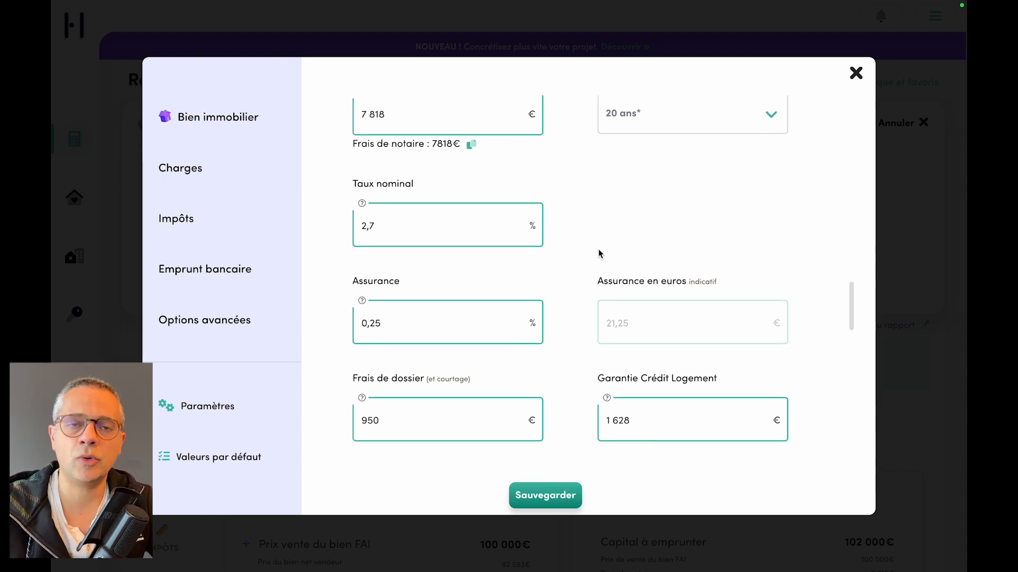
scroll(600, 253, "down", 1)
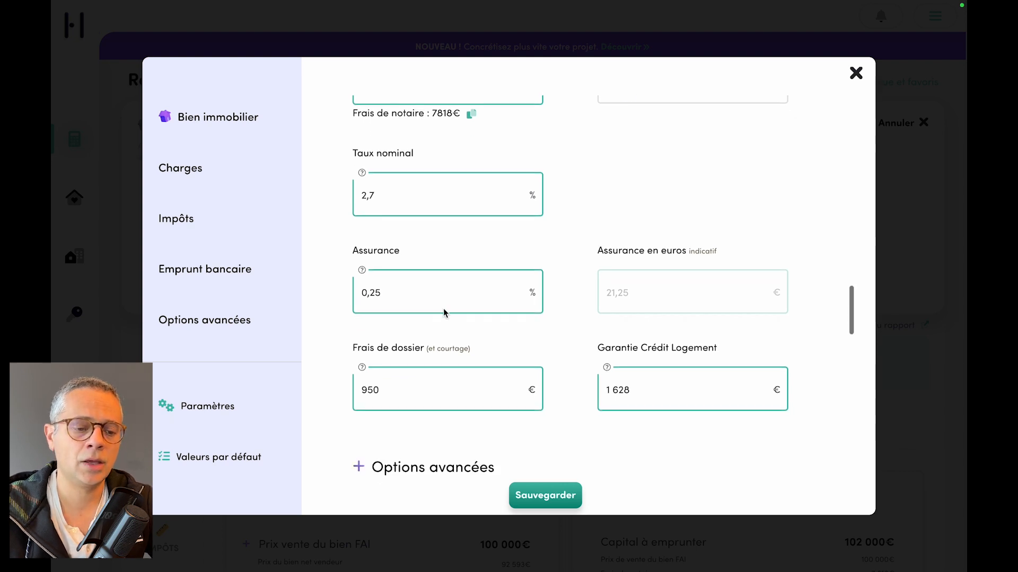
left_click(438, 299)
key("BackSpace")
key("BackSpace")
type("35")
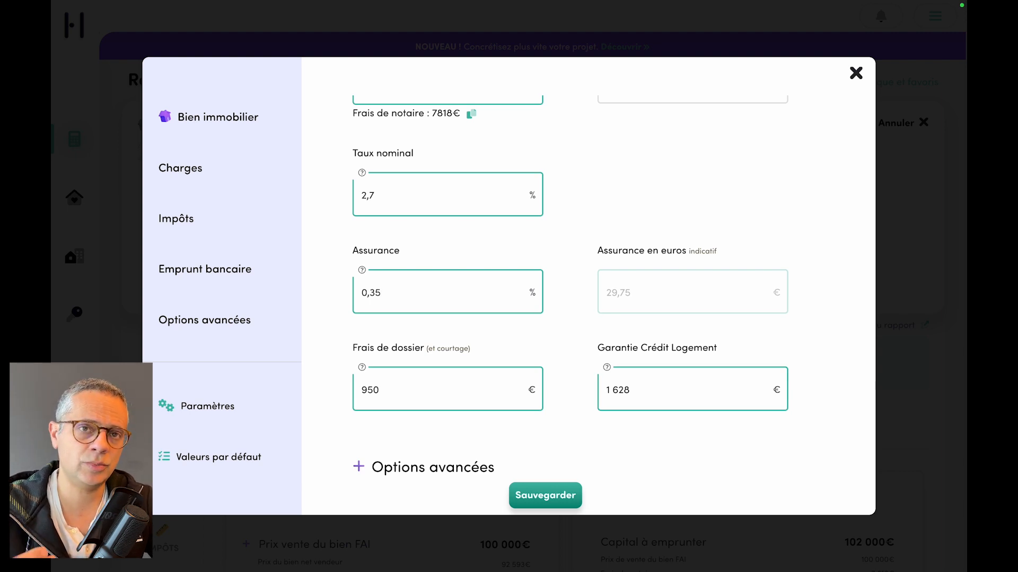
Set the loan's application and brokerage fees (Frais de dossier) to 2 000 €
scroll(524, 349, "down", 1)
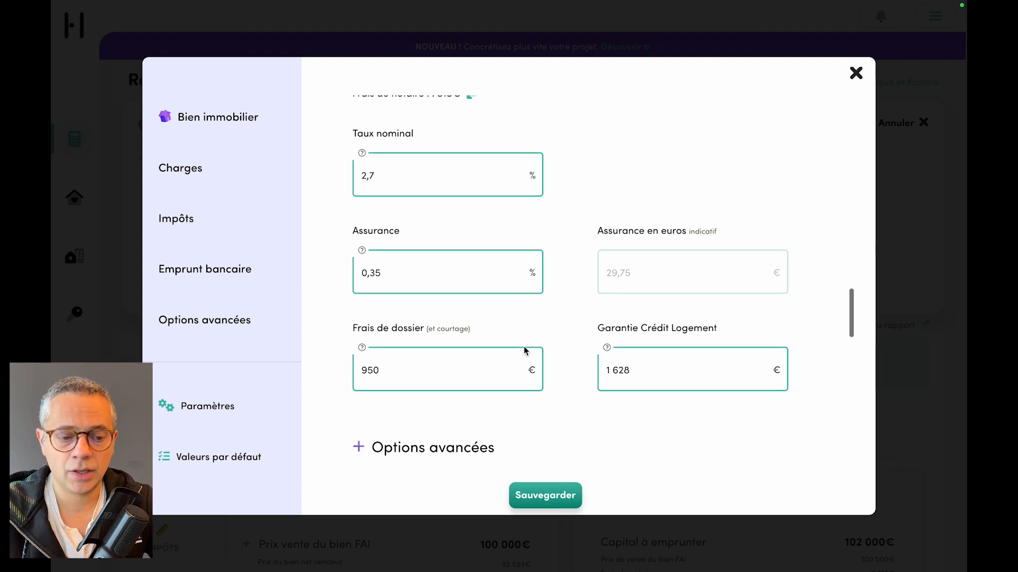
left_click(465, 336)
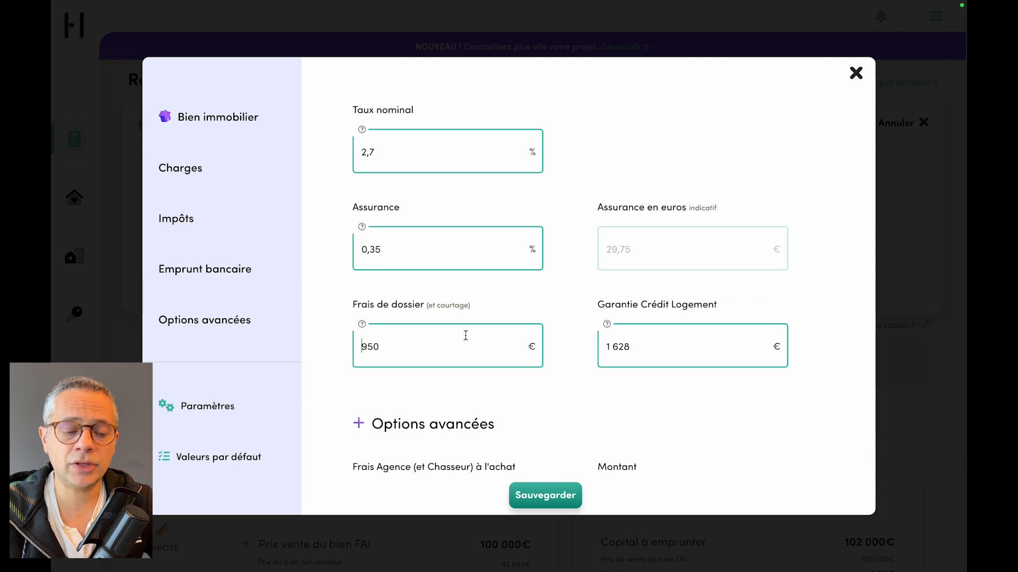
double_click(413, 349)
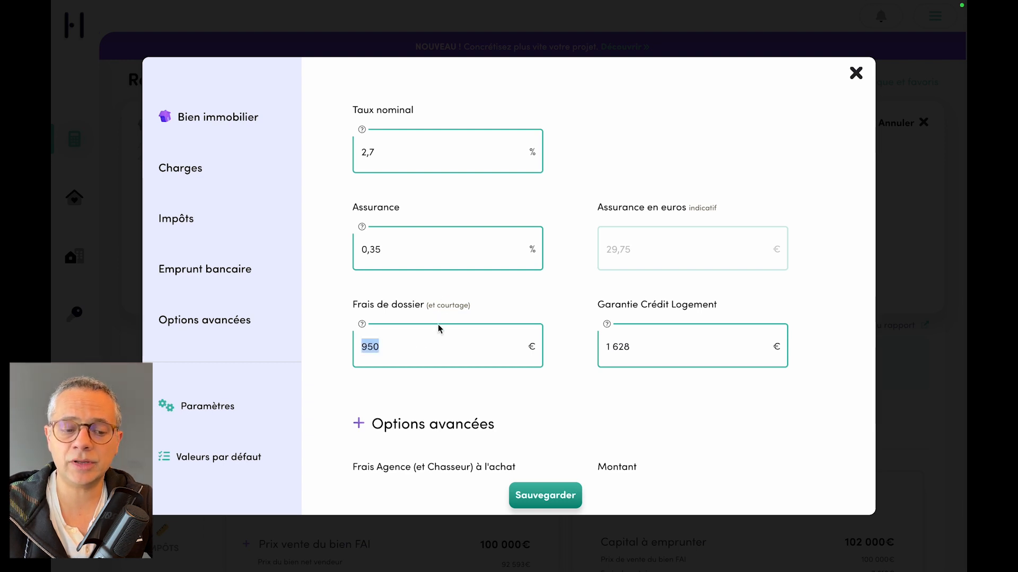
double_click(410, 354)
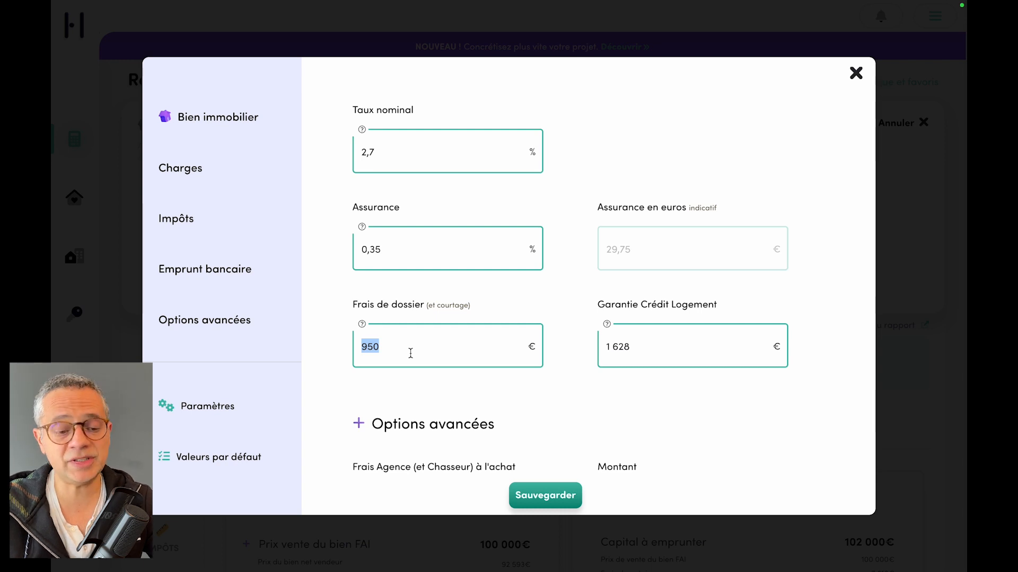
type("000")
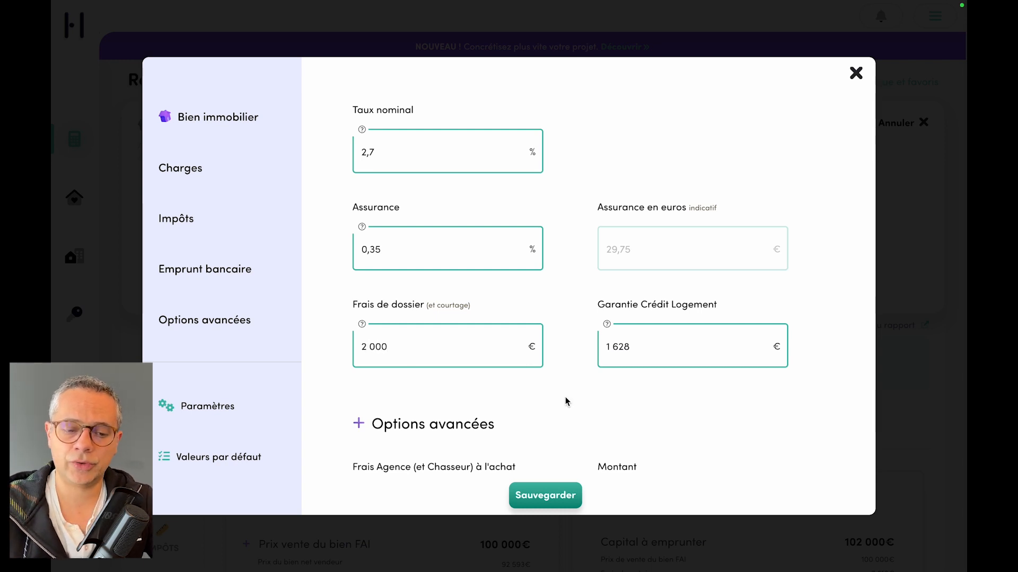
scroll(565, 402, "down", 1)
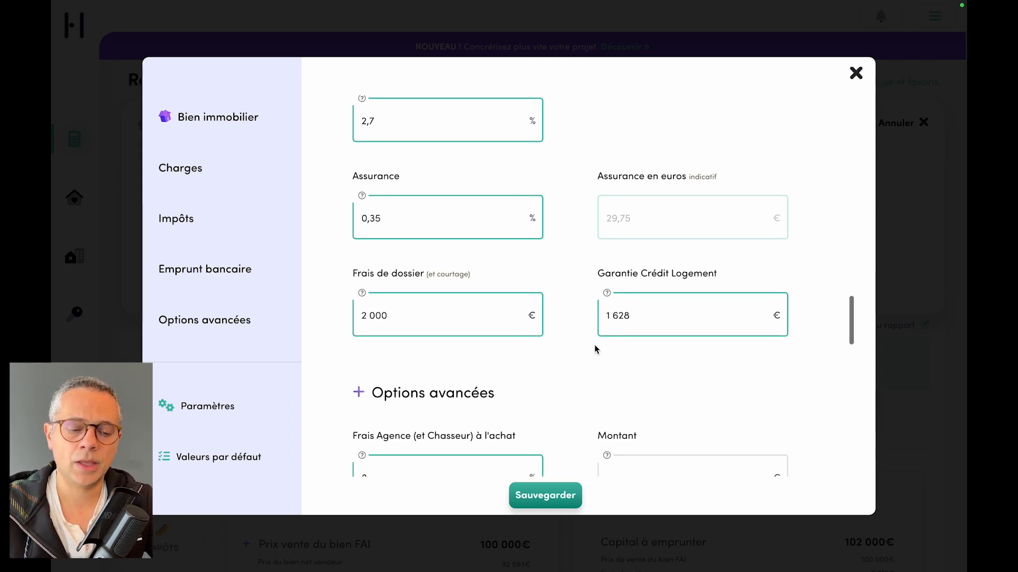
scroll(566, 397, "up", 1)
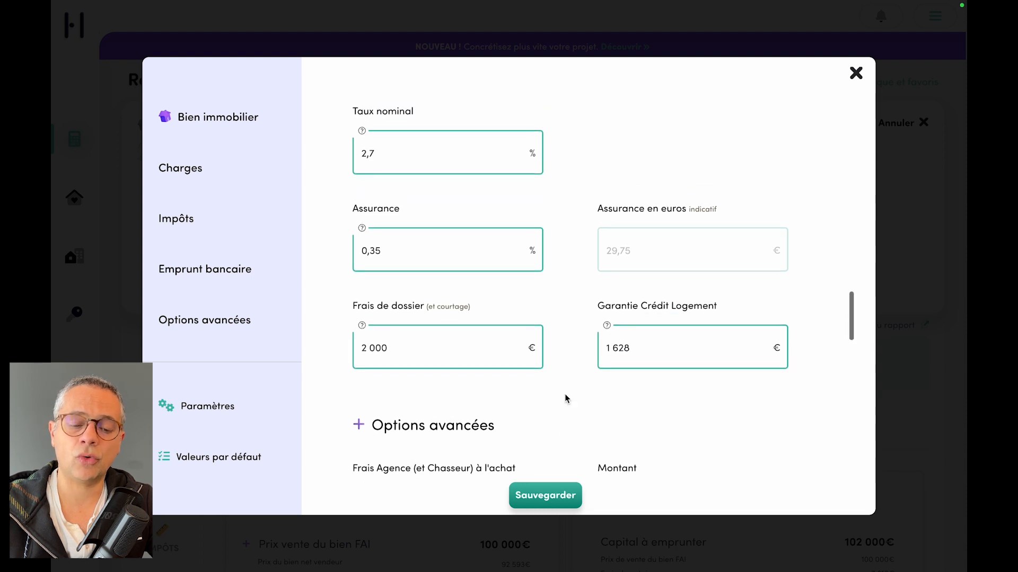
Save the advanced loan changes and check the TAEG against the usury rate in the report's summary
left_click(552, 497)
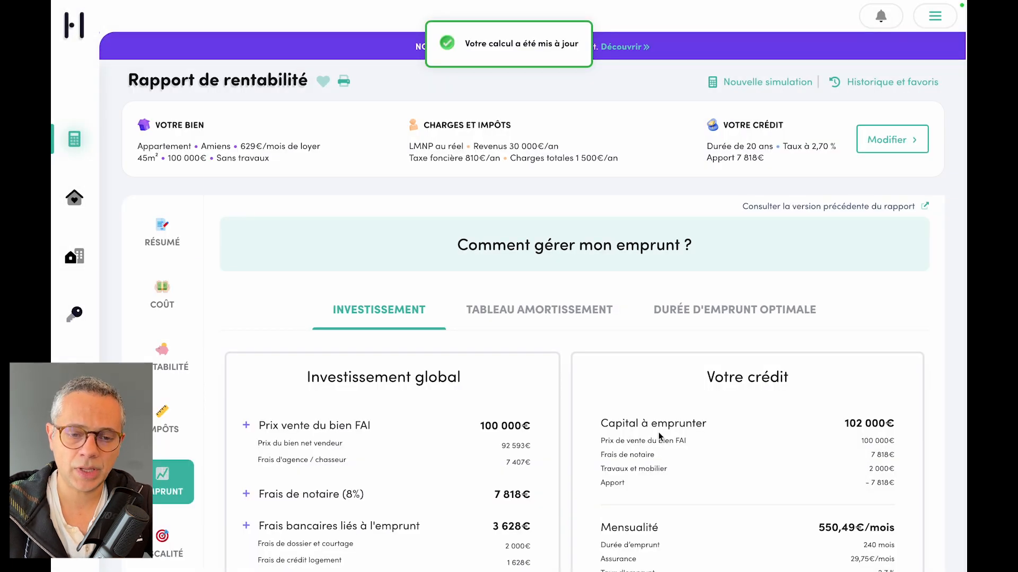
left_click(158, 243)
scroll(622, 316, "down", 4)
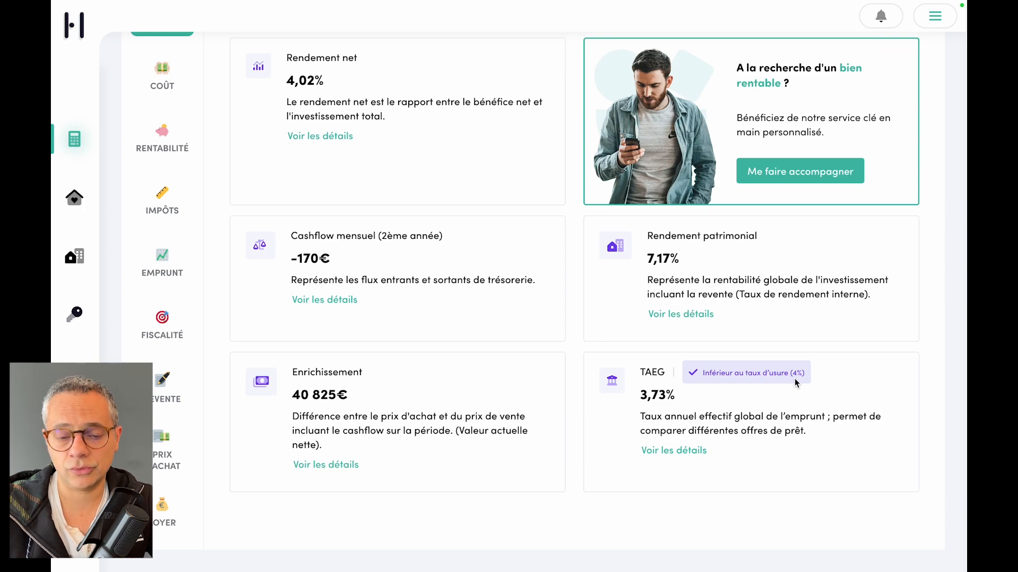
Reopen the credit settings of the simulation, set the loan's rate to 3 % and save the recalculated report
scroll(794, 377, "up", 10)
left_click(890, 137)
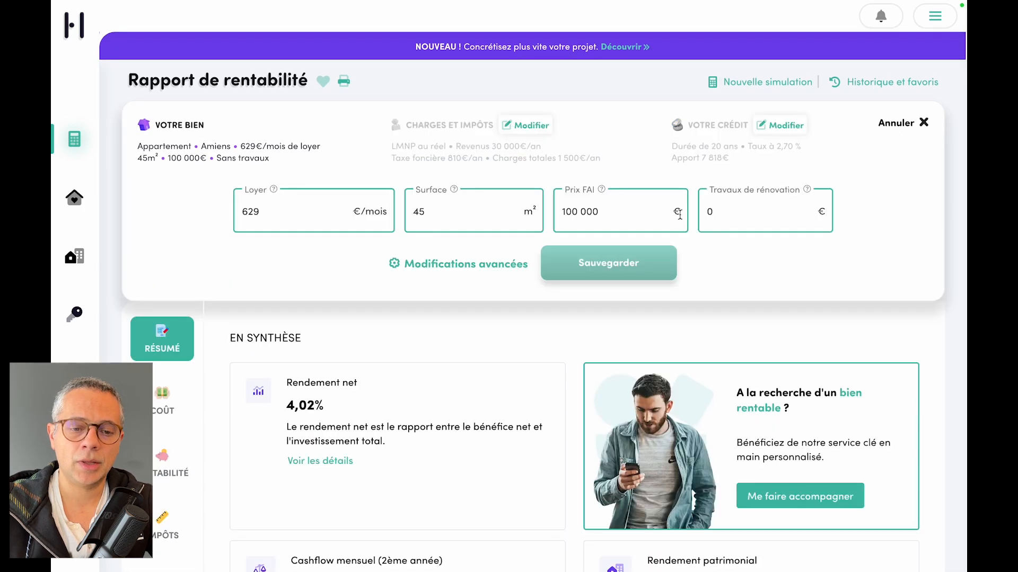
left_click(768, 126)
double_click(496, 223)
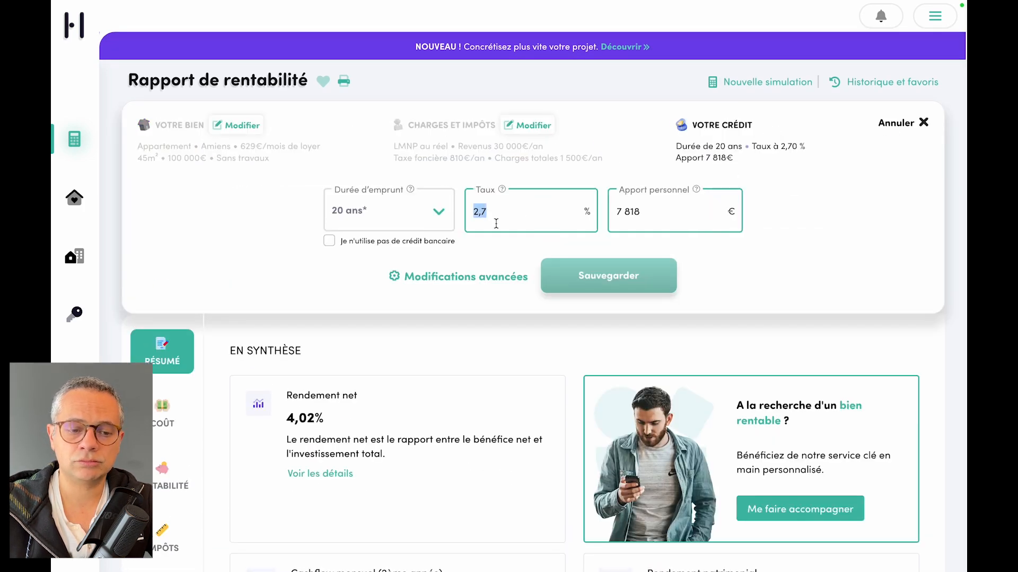
type("3")
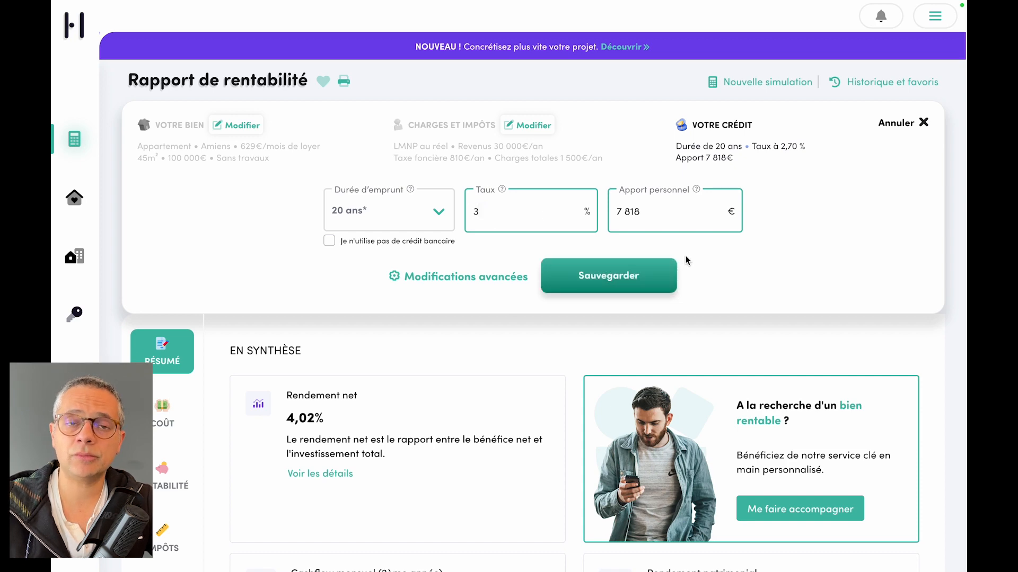
left_click(626, 277)
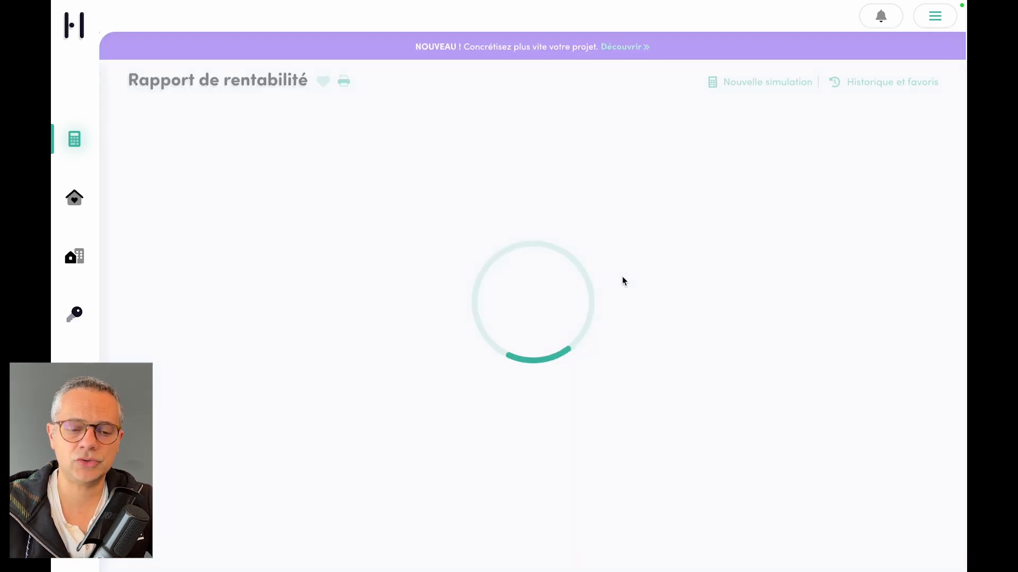
Examine the recalculated TAEG in the summary and compare it with the usury rate
scroll(756, 339, "down", 5)
scroll(742, 350, "up", 1)
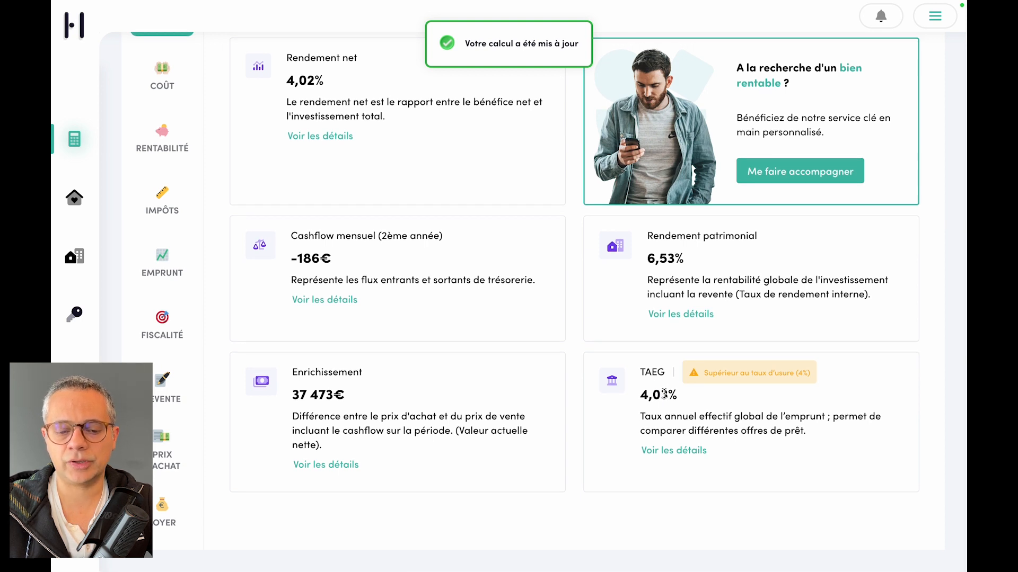
left_click_drag(638, 395, 694, 395)
left_click(693, 395)
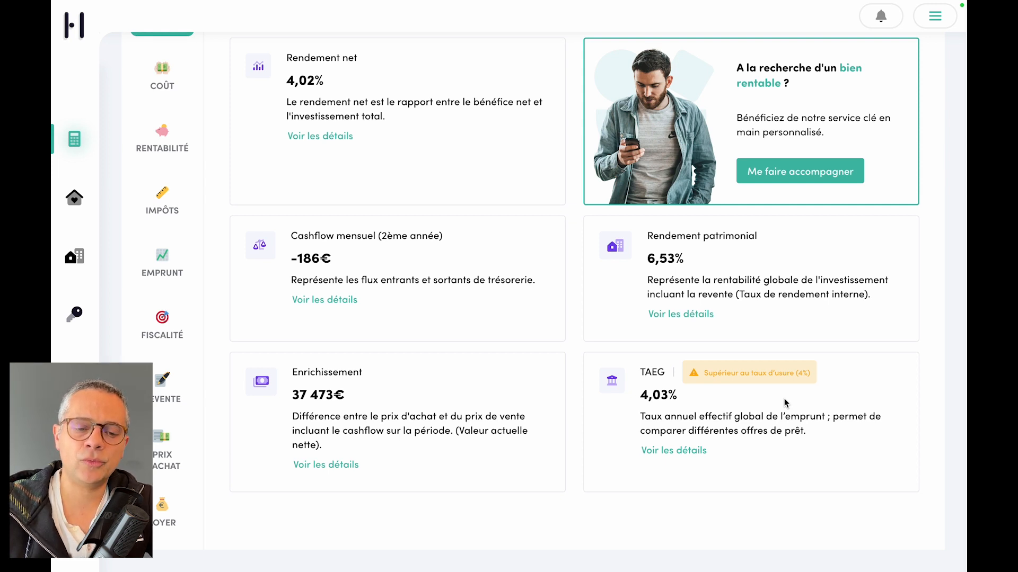
scroll(780, 342, "up", 1)
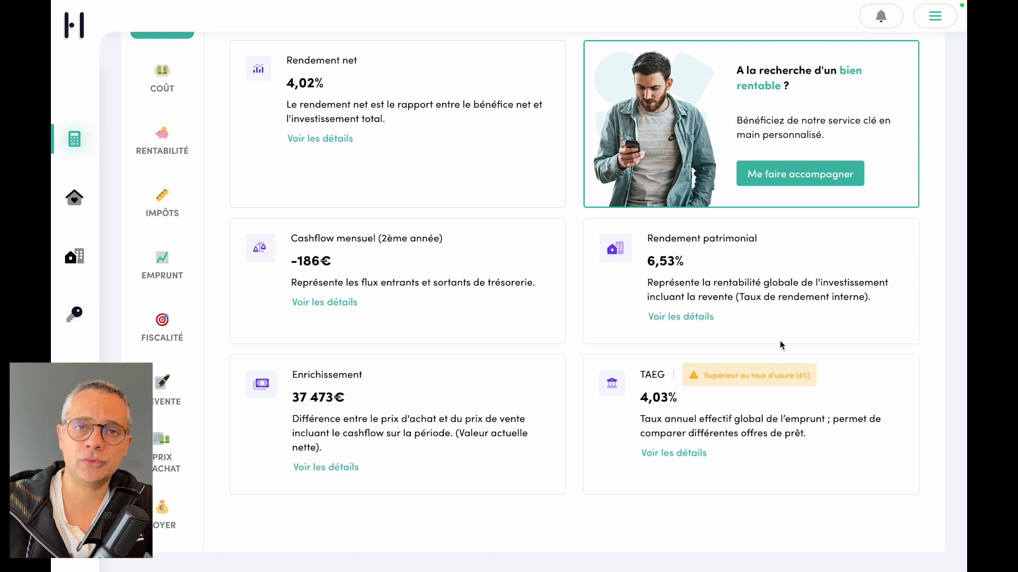